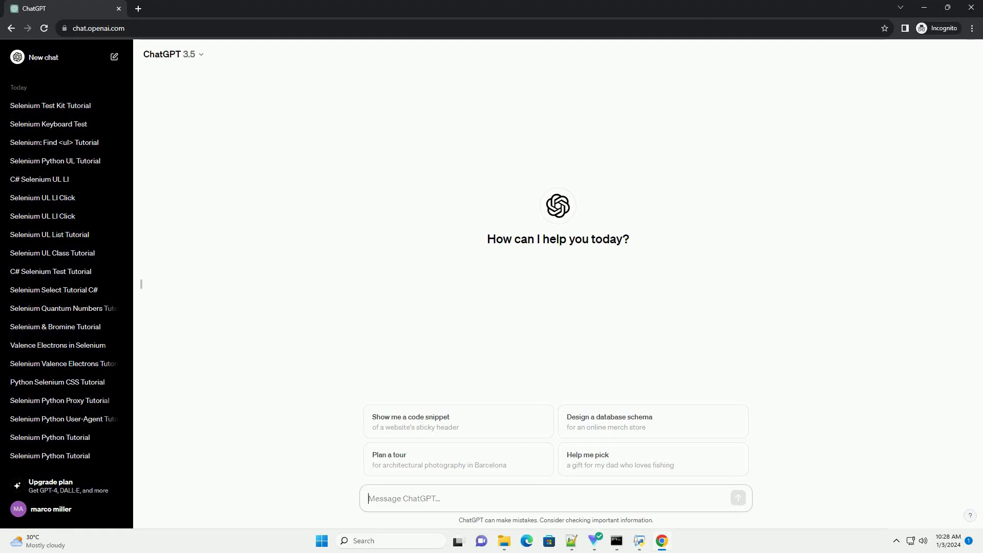
type("write an informative tutorial about selenium hexafluoride equation with code example")
- Send the prompt requesting a selenium hexafluoride equation tutorial with a code example
key("Return")
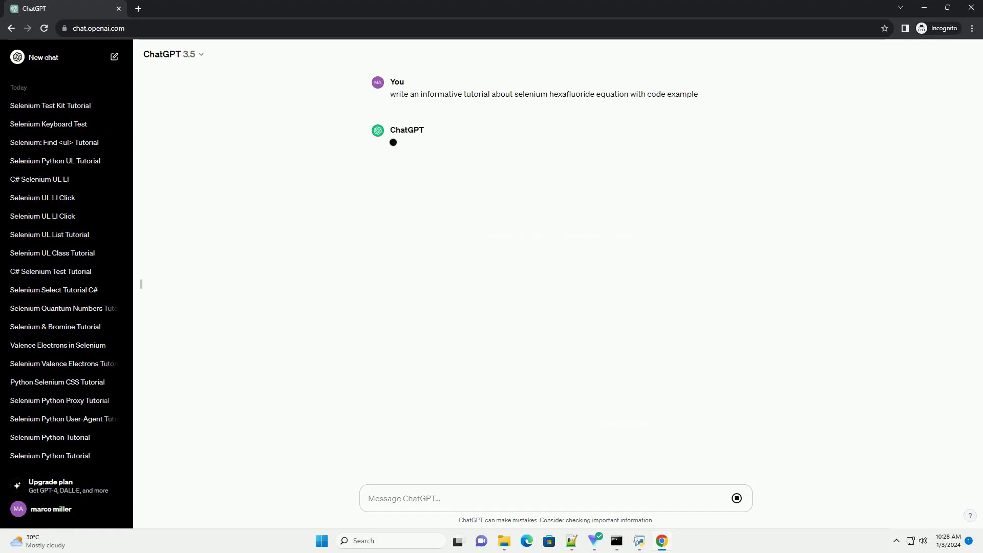